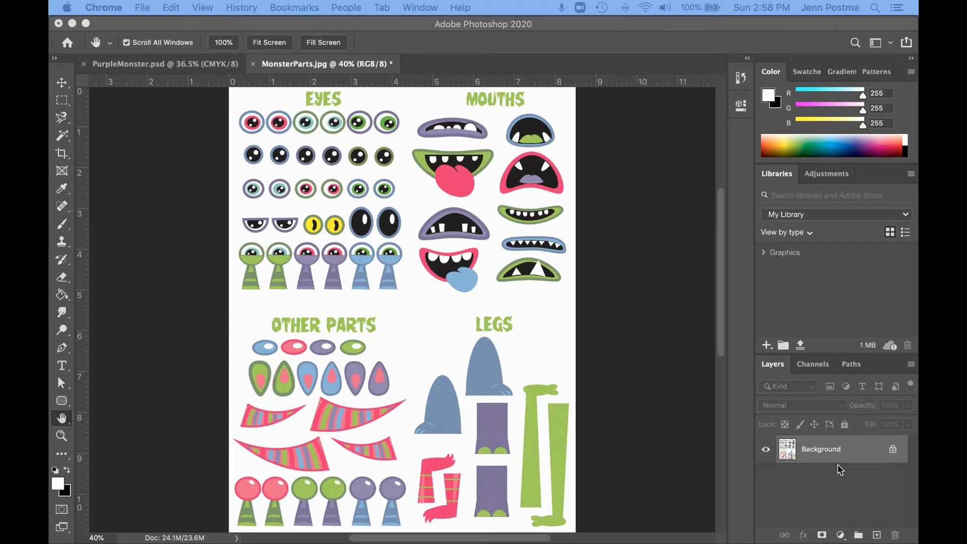
# Step: Unlock the background layer of MonsterParts.jpg and rename it "Monster Parts"
pyautogui.click(895, 456)
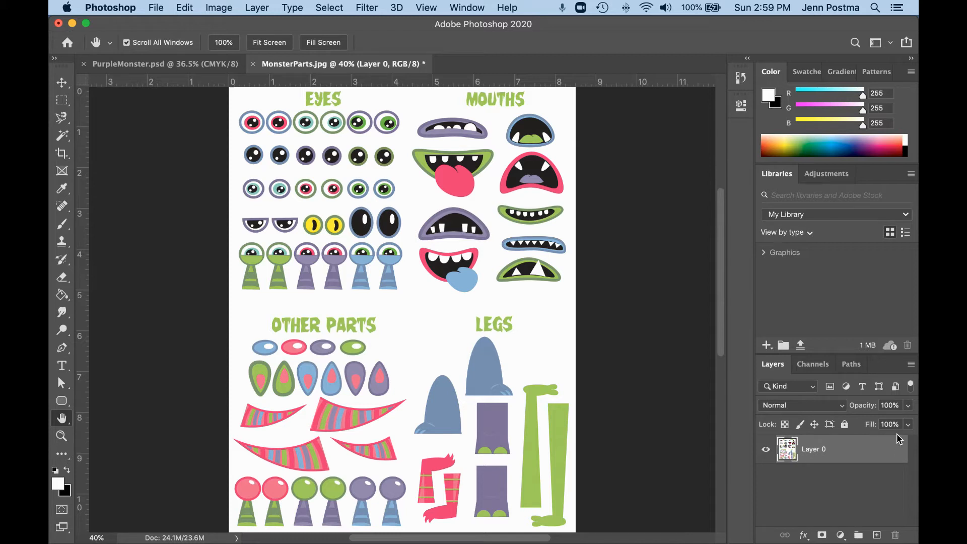
pyautogui.doubleClick(821, 450)
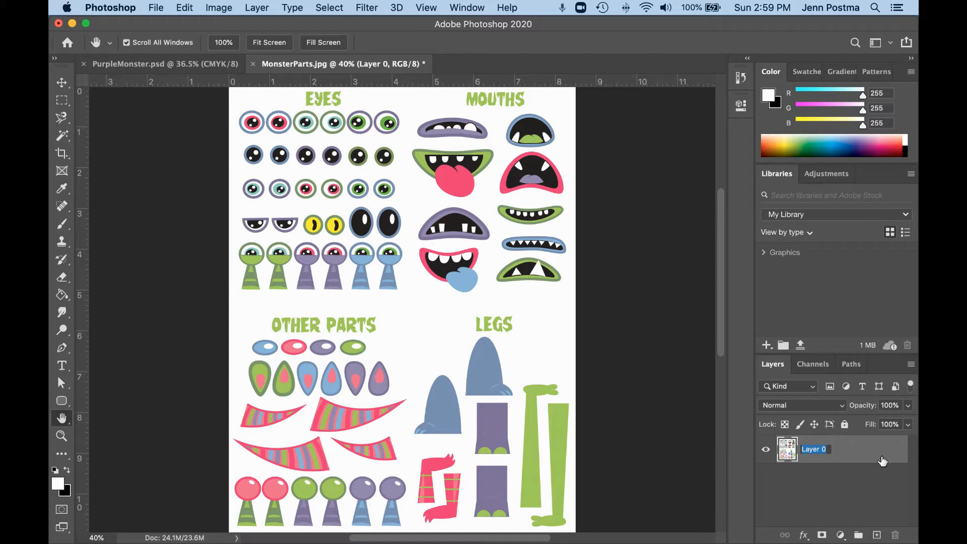
pyautogui.write('Monster Parts')
pyautogui.press('Return')
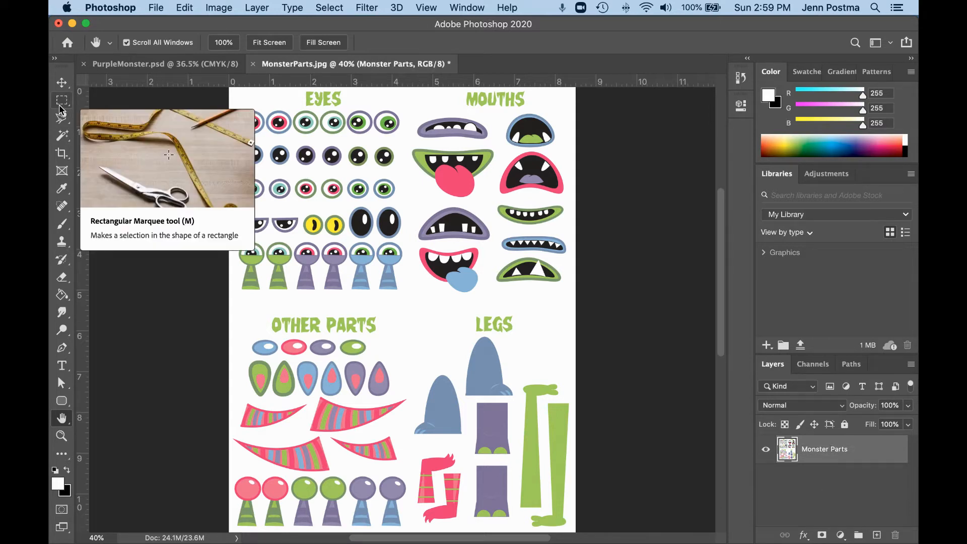
# Step: Make a rectangular selection around the first pink eye in the top row of MonsterParts.jpg
pyautogui.click(186, 67)
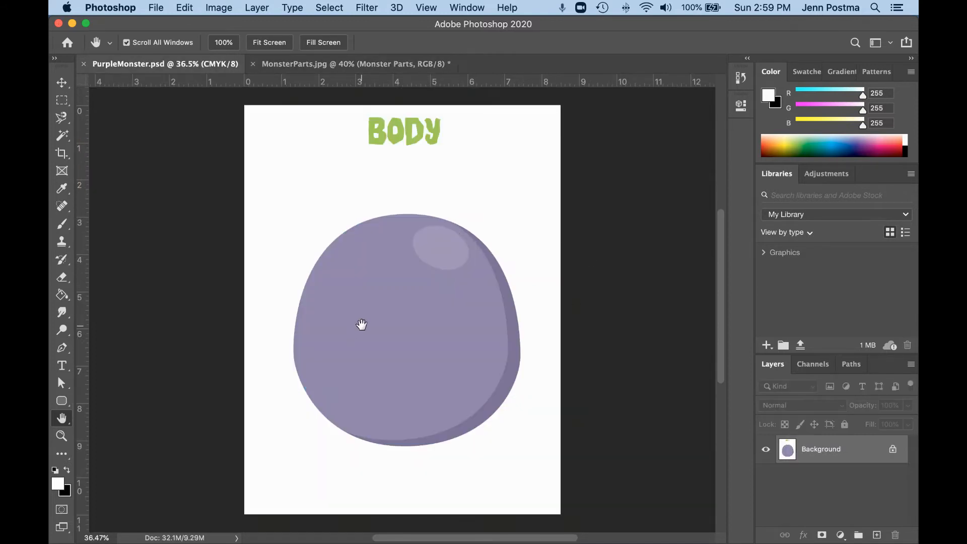
pyautogui.click(332, 72)
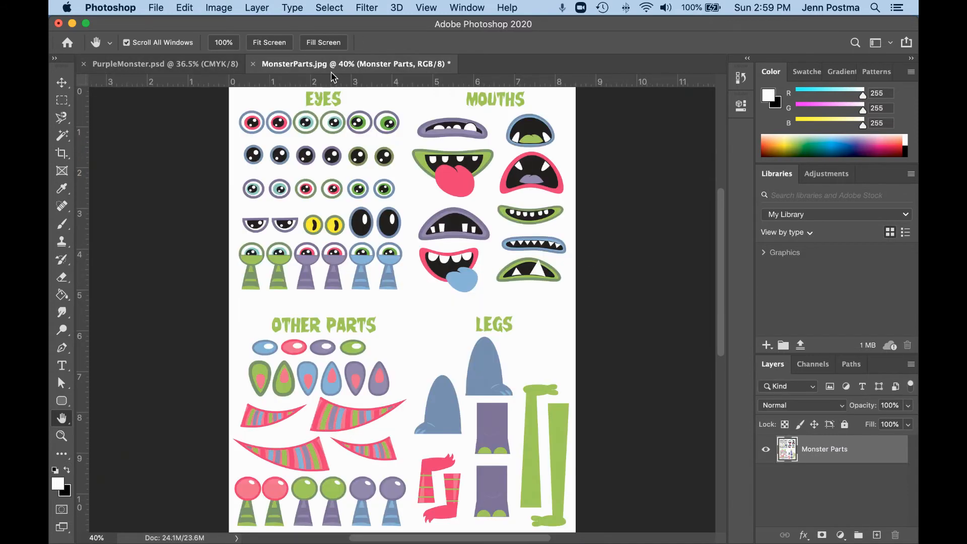
pyautogui.click(62, 102)
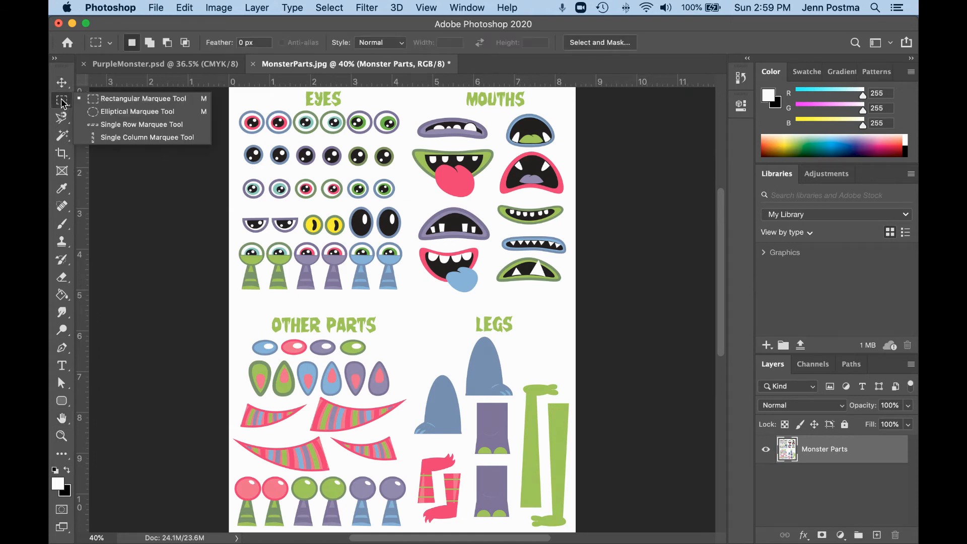
pyautogui.click(62, 102)
pyautogui.click(62, 103)
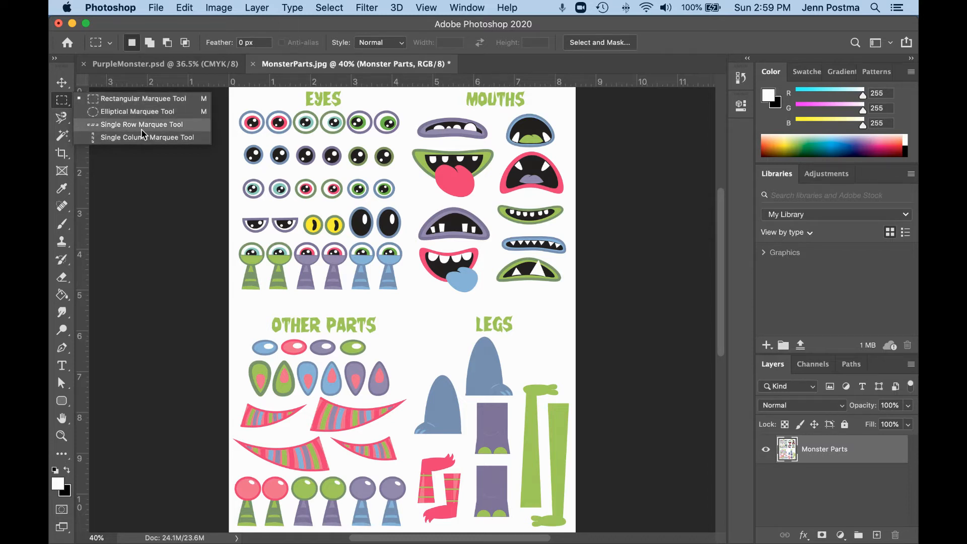
pyautogui.click(144, 103)
pyautogui.moveTo(233, 103); pyautogui.dragTo(268, 138)
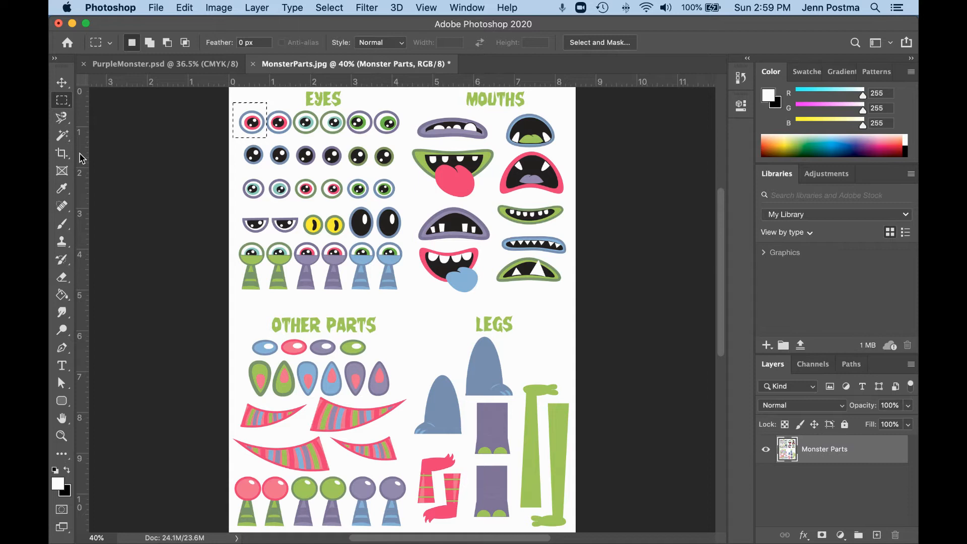
# Step: Paste the copied pink eye into PurpleMonster.psd, and delete the pasted layer
pyautogui.click(110, 64)
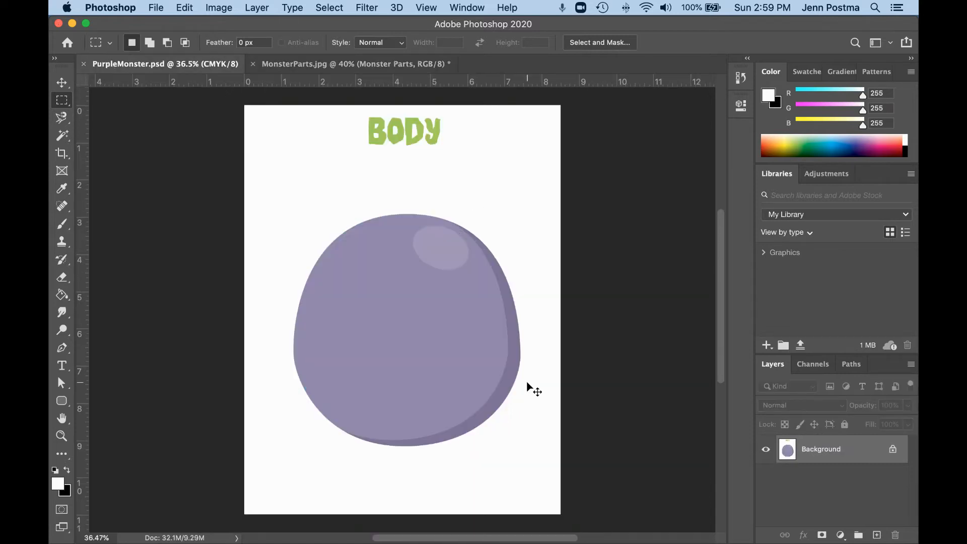
pyautogui.press('super+v')
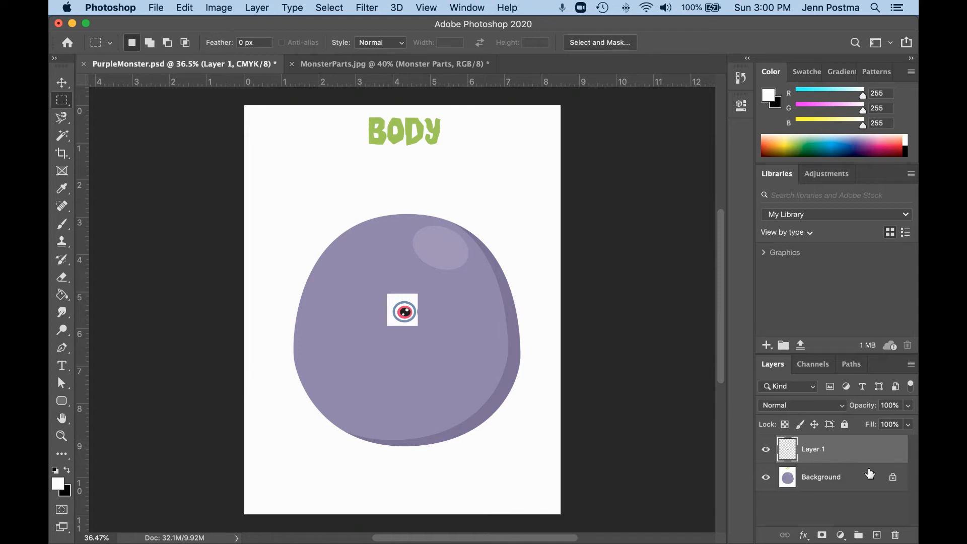
pyautogui.click(896, 536)
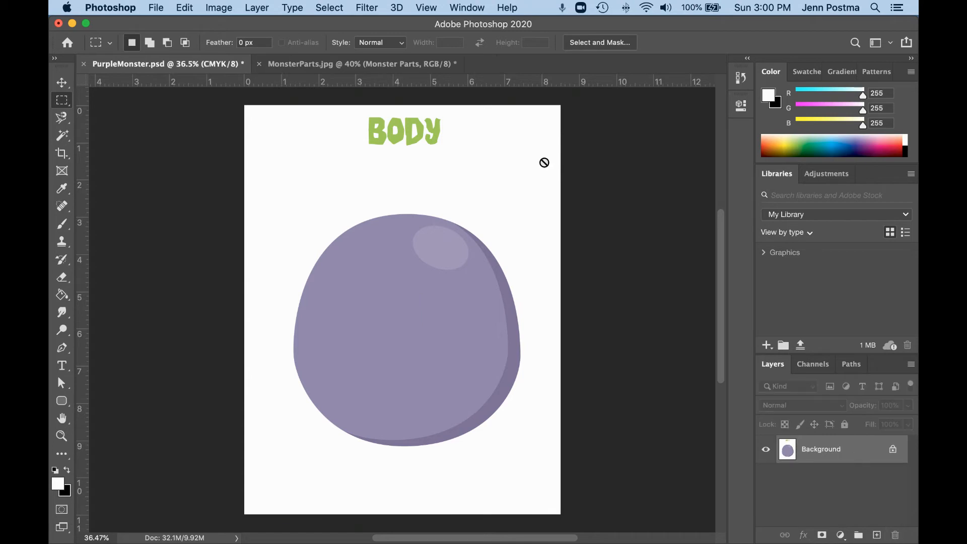
# Step: Clear the rectangular selection in MonsterParts.jpg and make an elliptical selection around the first purple-rimmed black eye in the second row
pyautogui.click(286, 67)
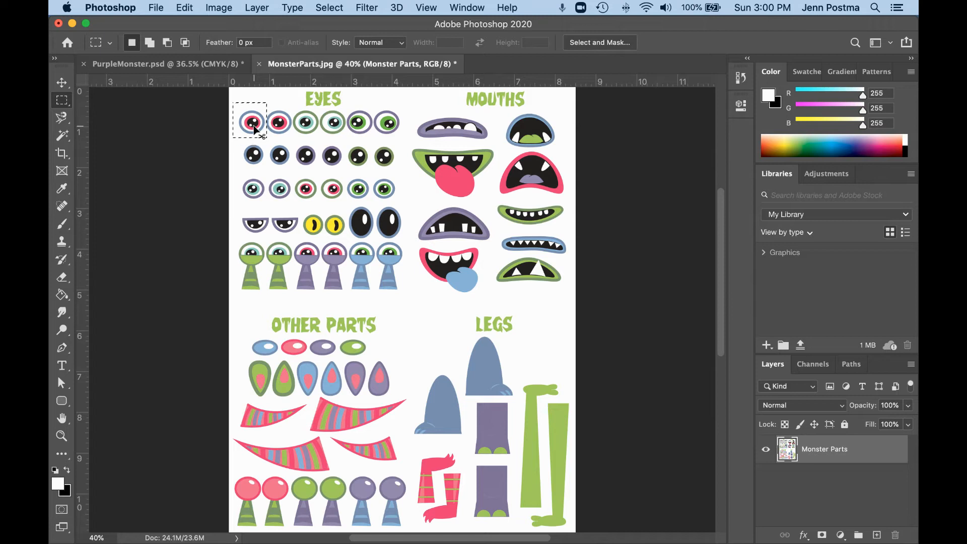
pyautogui.click(253, 124)
pyautogui.click(62, 100)
pyautogui.click(91, 112)
pyautogui.click(62, 436)
pyautogui.moveTo(273, 162); pyautogui.dragTo(336, 212)
pyautogui.scroll(2, 336, 212)
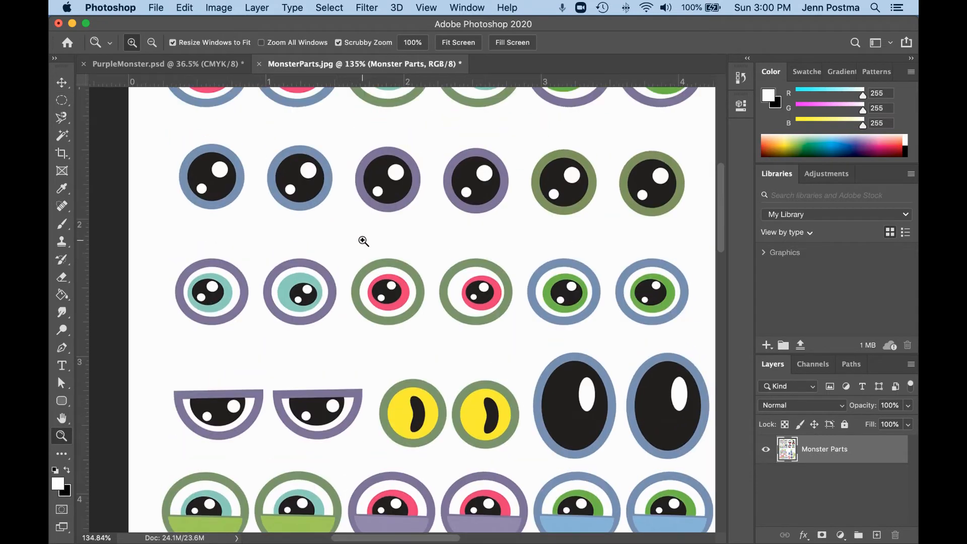
pyautogui.scroll(2, 364, 242)
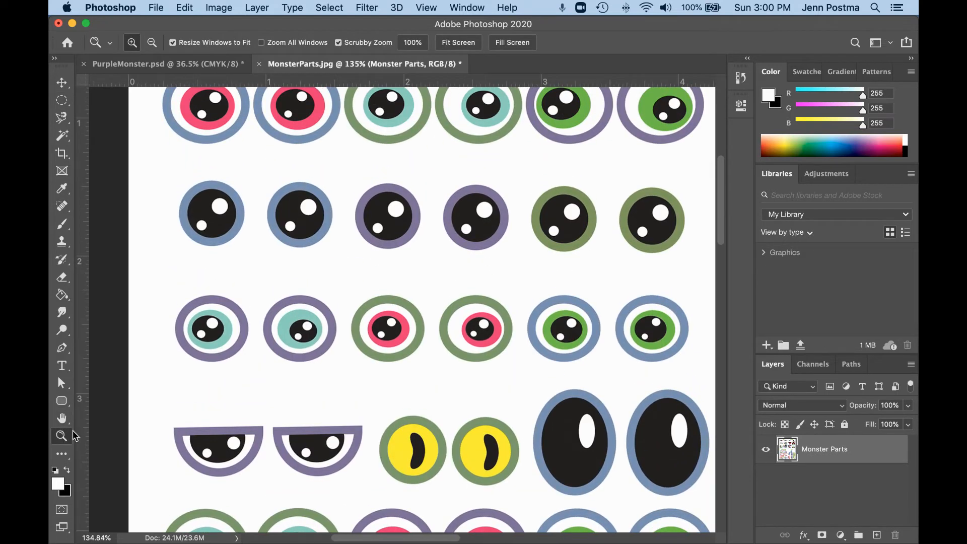
pyautogui.click(61, 100)
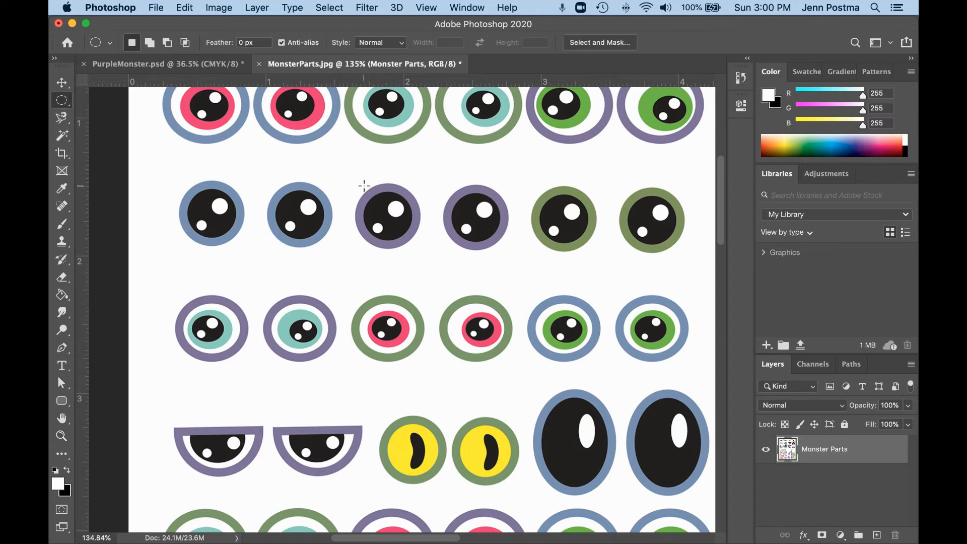
pyautogui.moveTo(363, 198); pyautogui.dragTo(417, 245)
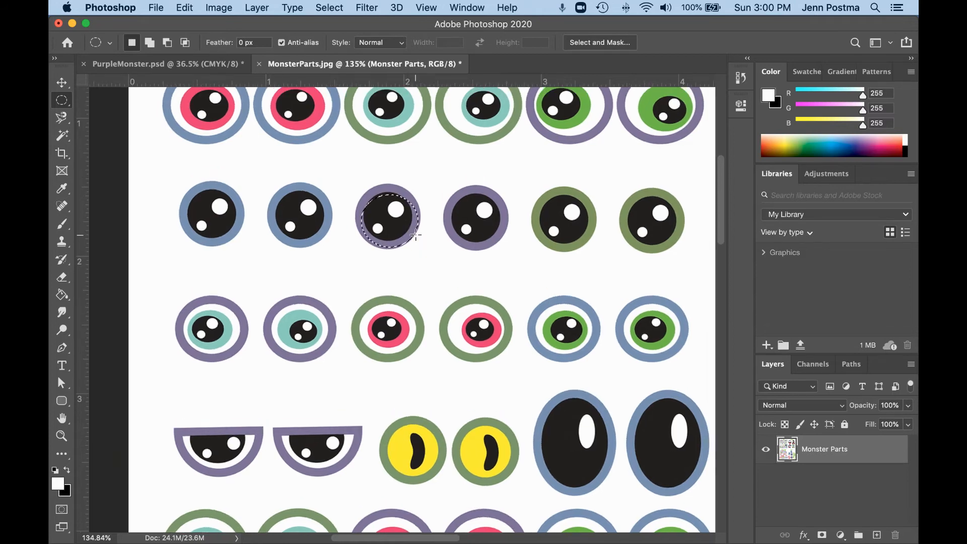
pyautogui.moveTo(415, 235); pyautogui.dragTo(409, 230)
pyautogui.press('super+d')
pyautogui.moveTo(386, 202); pyautogui.dragTo(417, 181)
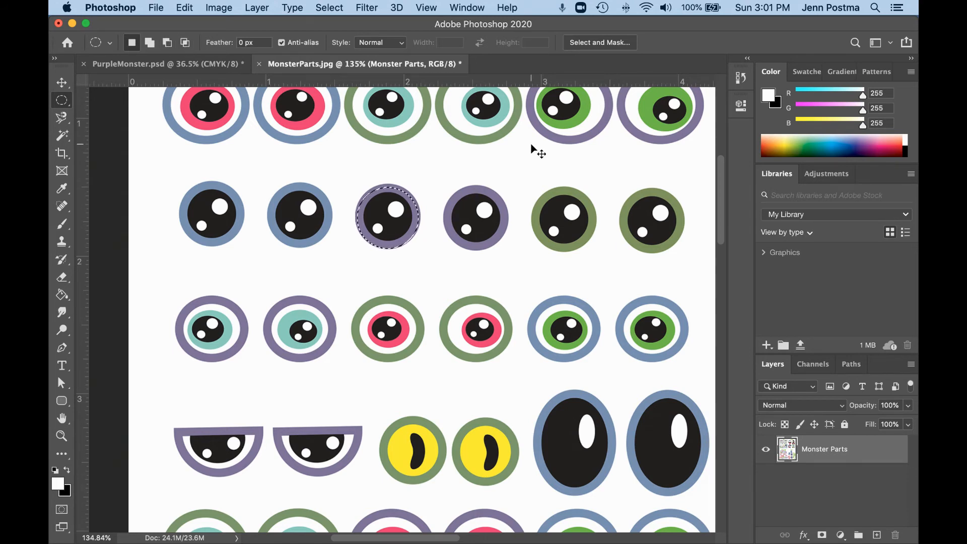
# Step: Paste the copied purple-rimmed eye into PurpleMonster.psd and move it to the upper-left part of the body
pyautogui.click(151, 64)
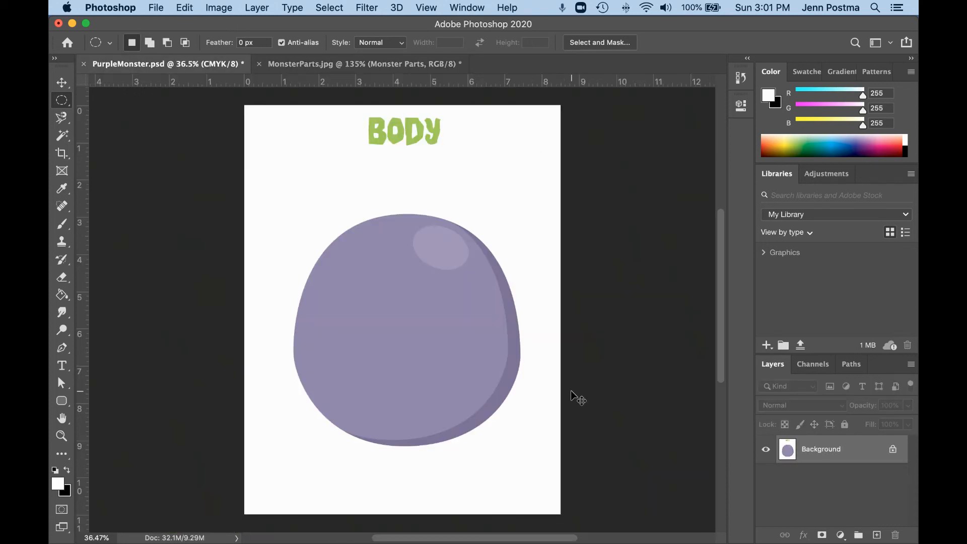
pyautogui.press('super+v')
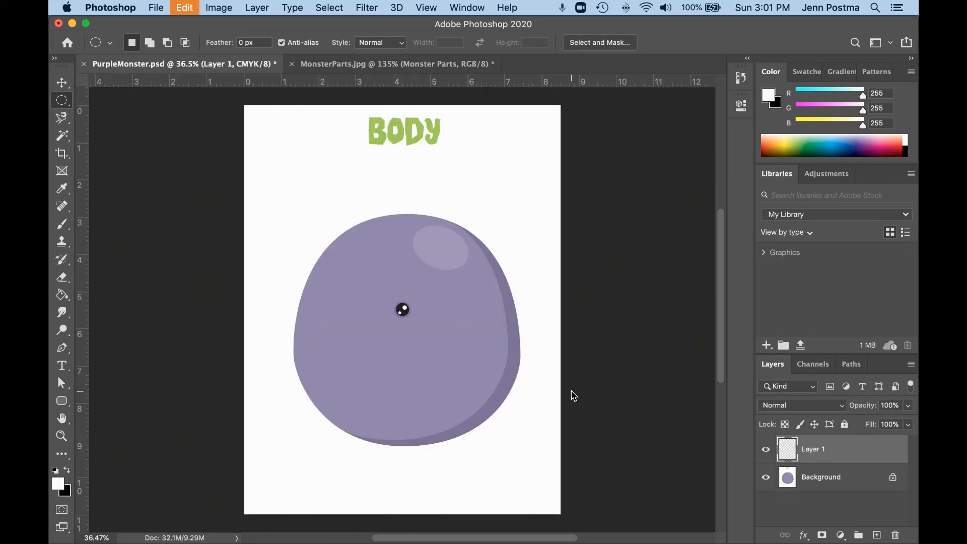
pyautogui.click(67, 86)
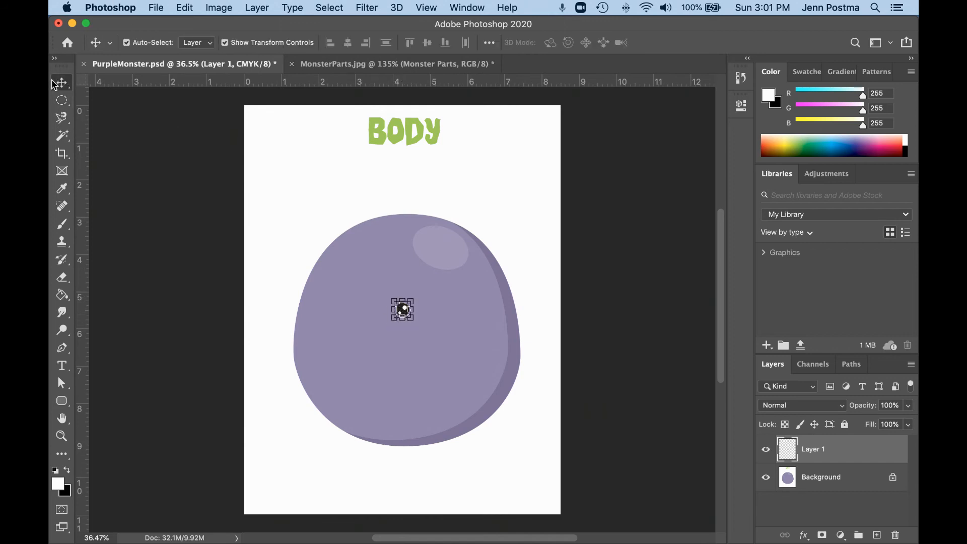
pyautogui.click(55, 100)
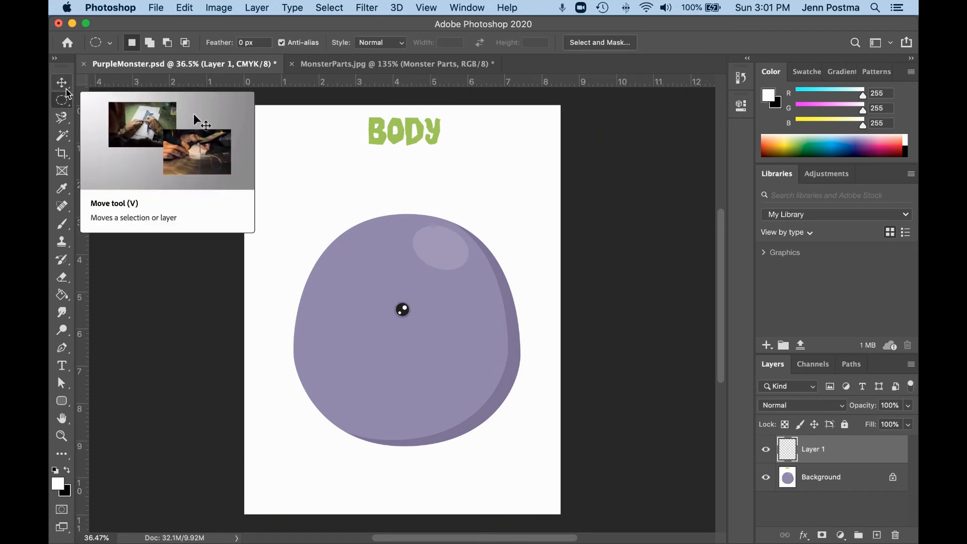
pyautogui.click(67, 84)
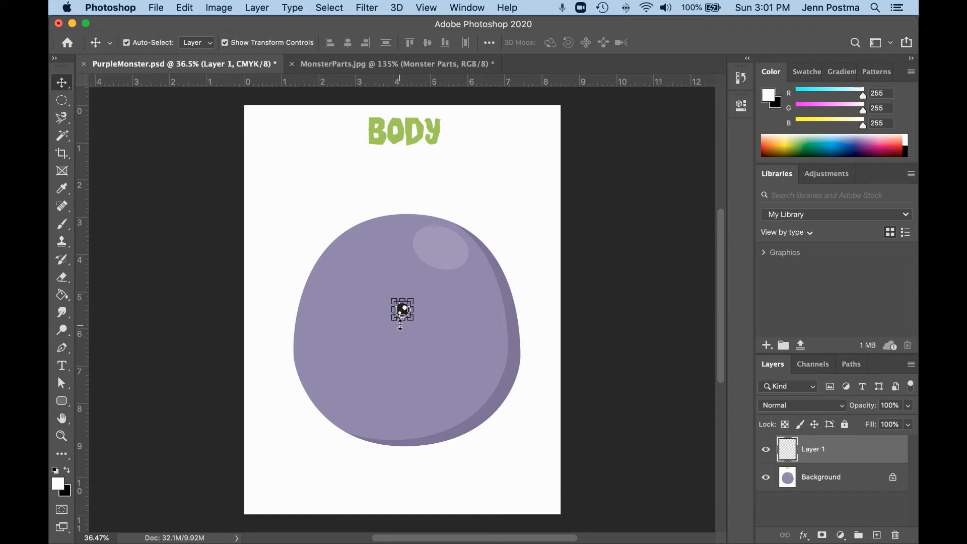
pyautogui.moveTo(410, 341); pyautogui.dragTo(357, 281)
pyautogui.click(433, 330)
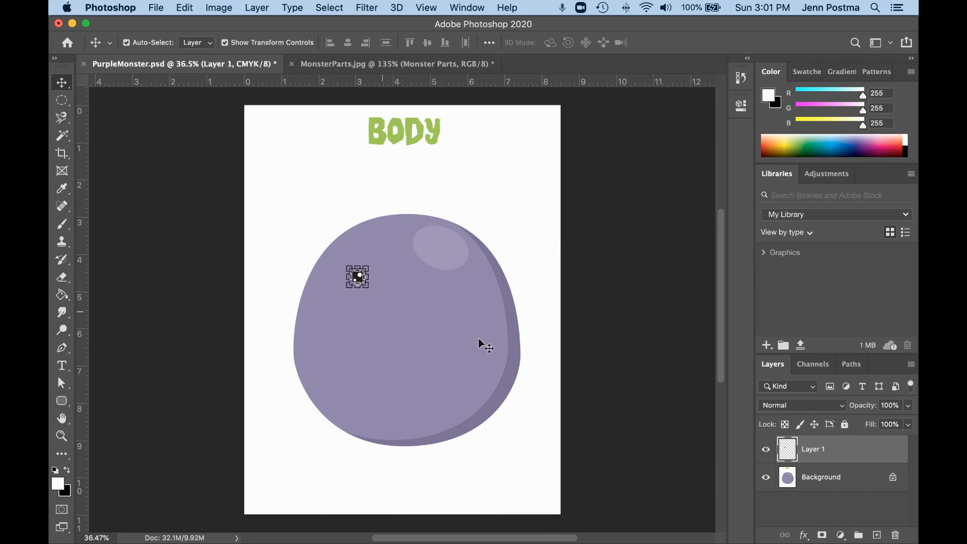
# Step: Scale the eye to about 350% and move it so it overlaps the body's upper-left edge
pyautogui.moveTo(368, 287); pyautogui.dragTo(409, 328)
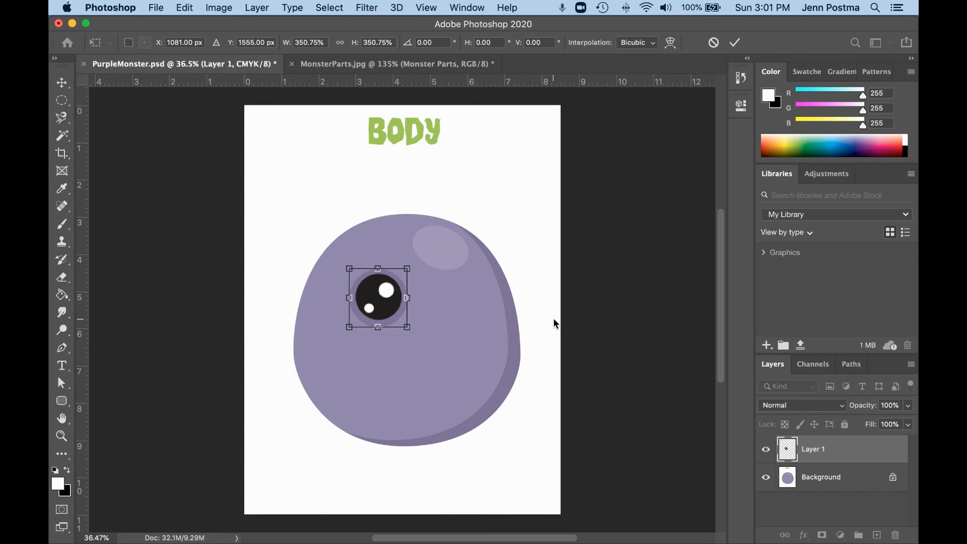
pyautogui.press('Return')
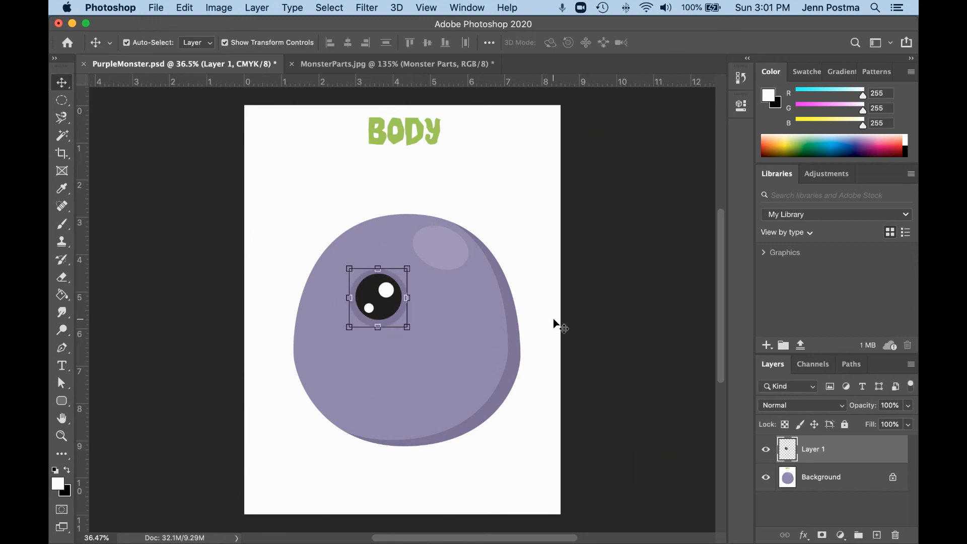
pyautogui.moveTo(393, 316); pyautogui.dragTo(357, 252)
pyautogui.click(639, 309)
pyautogui.click(627, 243)
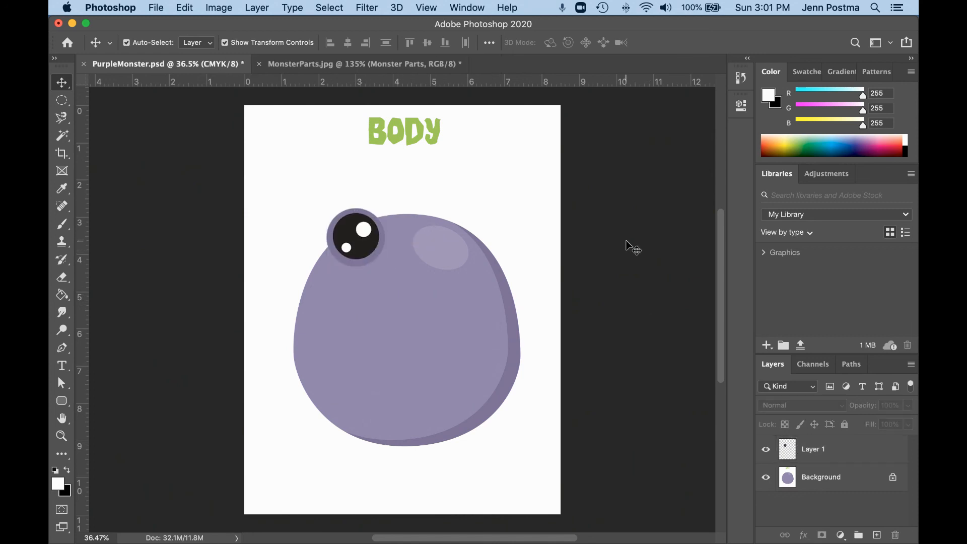
pyautogui.moveTo(359, 249)
pyautogui.mouseDown()
pyautogui.moveTo(369, 283)
pyautogui.moveTo(320, 264)
pyautogui.moveTo(344, 239)
pyautogui.mouseUp()
pyautogui.moveTo(450, 227); pyautogui.dragTo(348, 256)
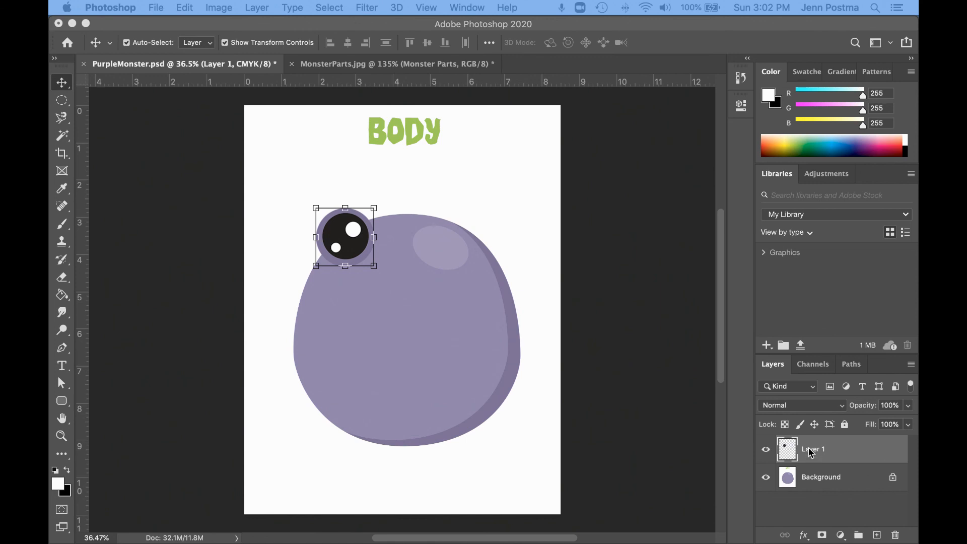
# Step: Rename the pasted eye's layer "Left eye"
pyautogui.doubleClick(850, 457)
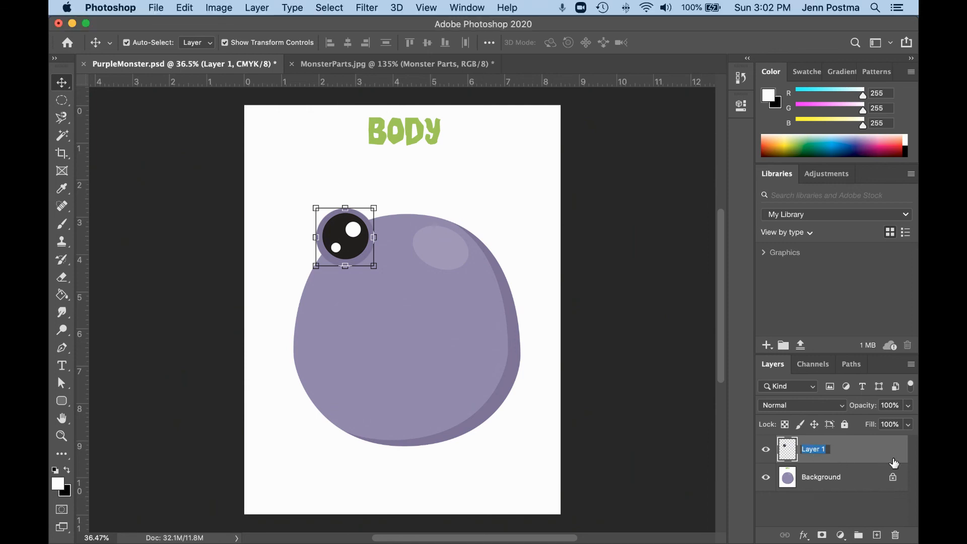
pyautogui.write('E')
pyautogui.write('eft')
pyautogui.write(' eye')
pyautogui.press('Return')
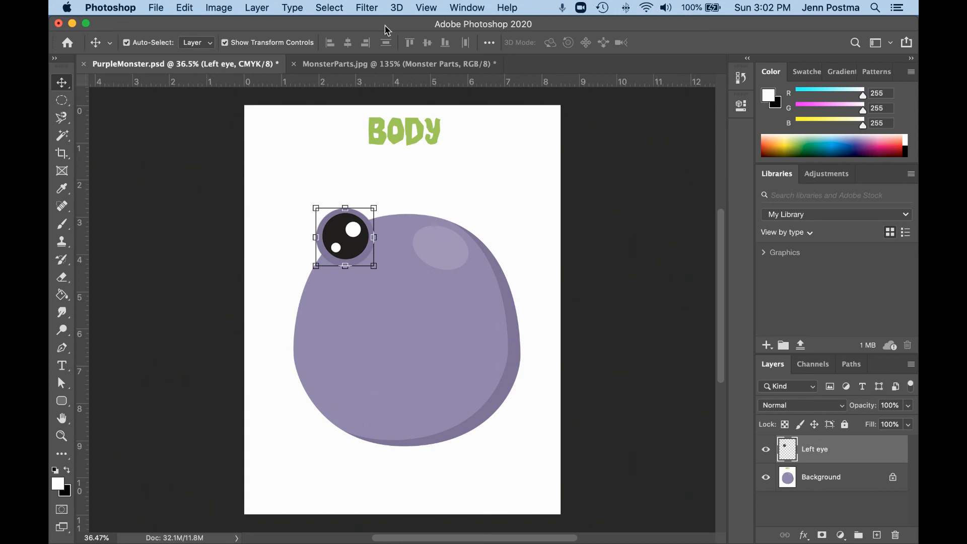
# Step: Return to MonsterParts.jpg and bring up the marquee selection tool choices
pyautogui.click(342, 64)
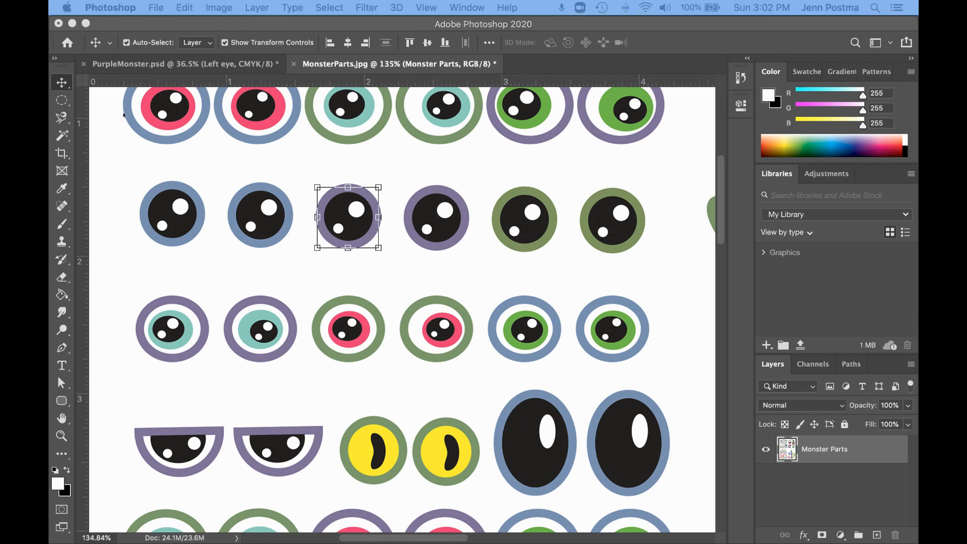
pyautogui.rightClick(61, 100)
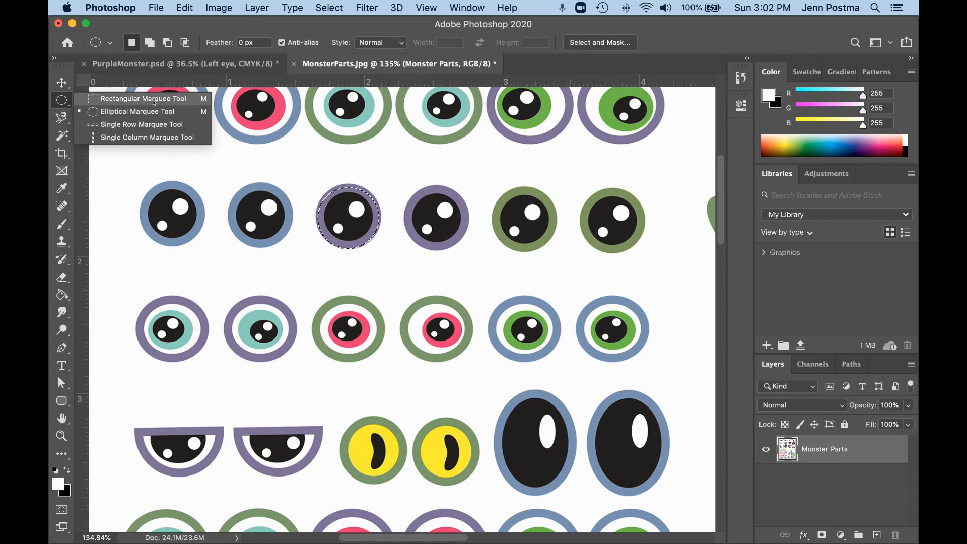